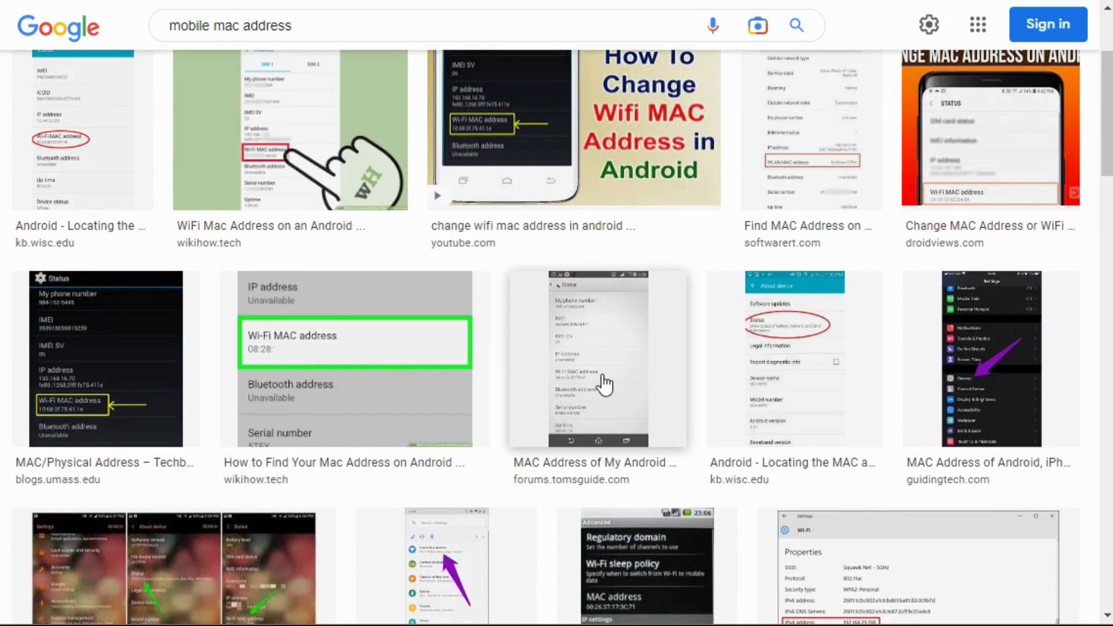
# Step: Preview the Tom's Guide Forum result for locating an Android phone's Wi-Fi MAC address and open its source page
pyautogui.click(646, 341)
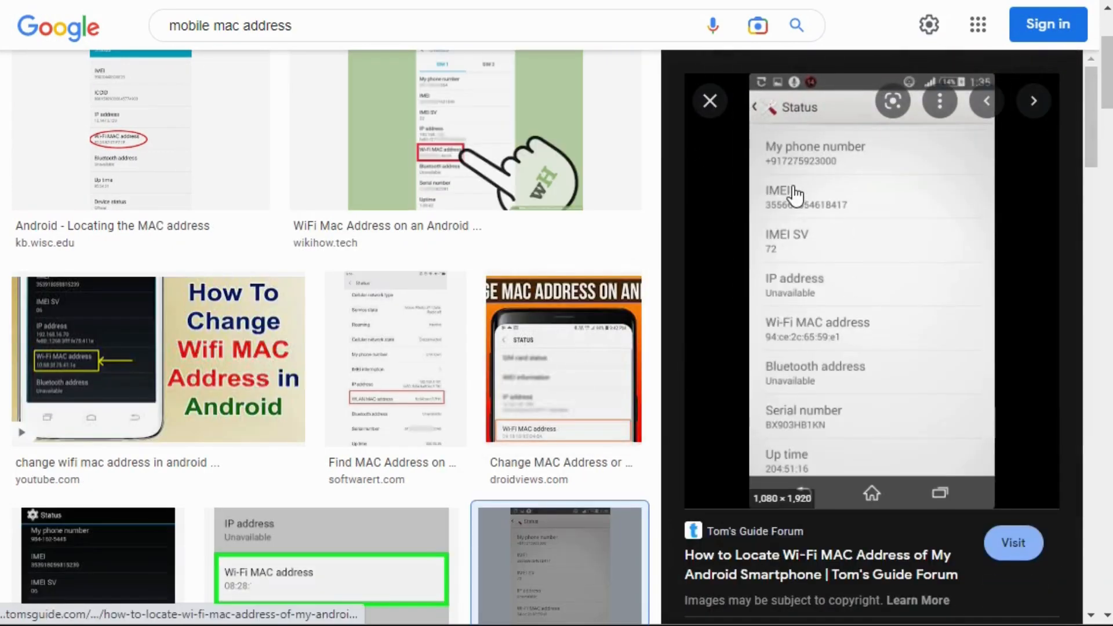
pyautogui.click(796, 195)
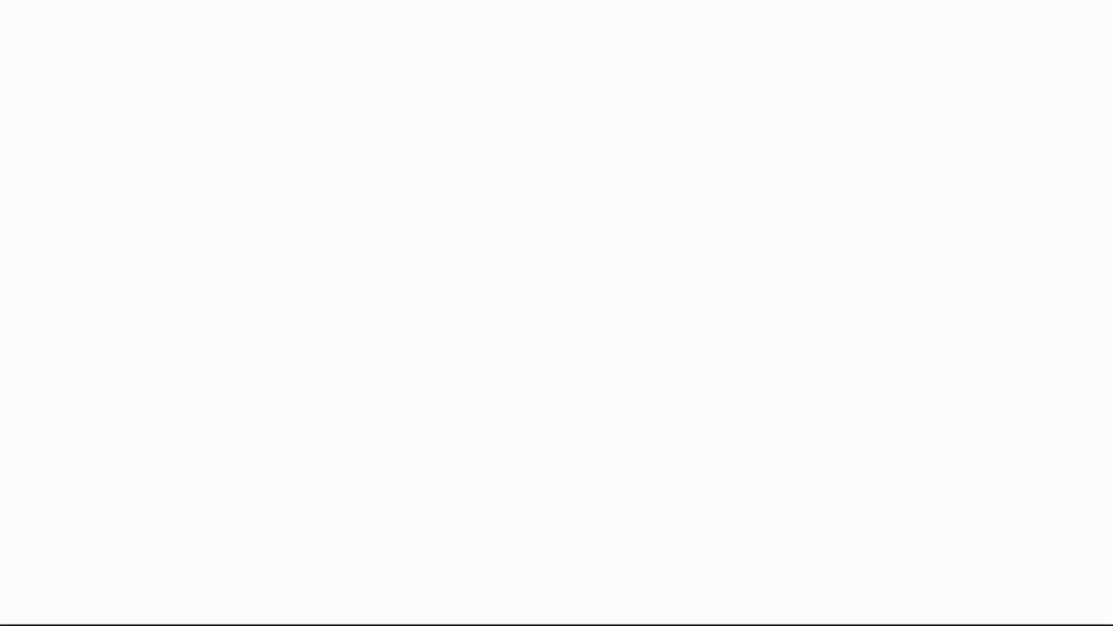
pyautogui.click(522, 0)
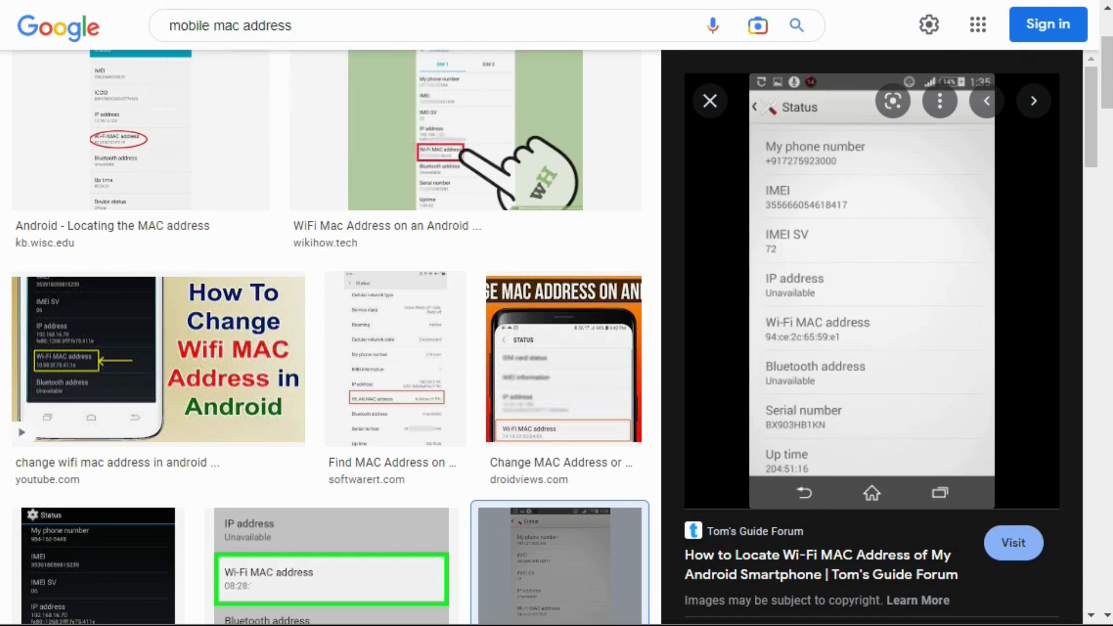
# Step: Switch to the TP-Link router's administration page and log out of it
pyautogui.click(232, 0)
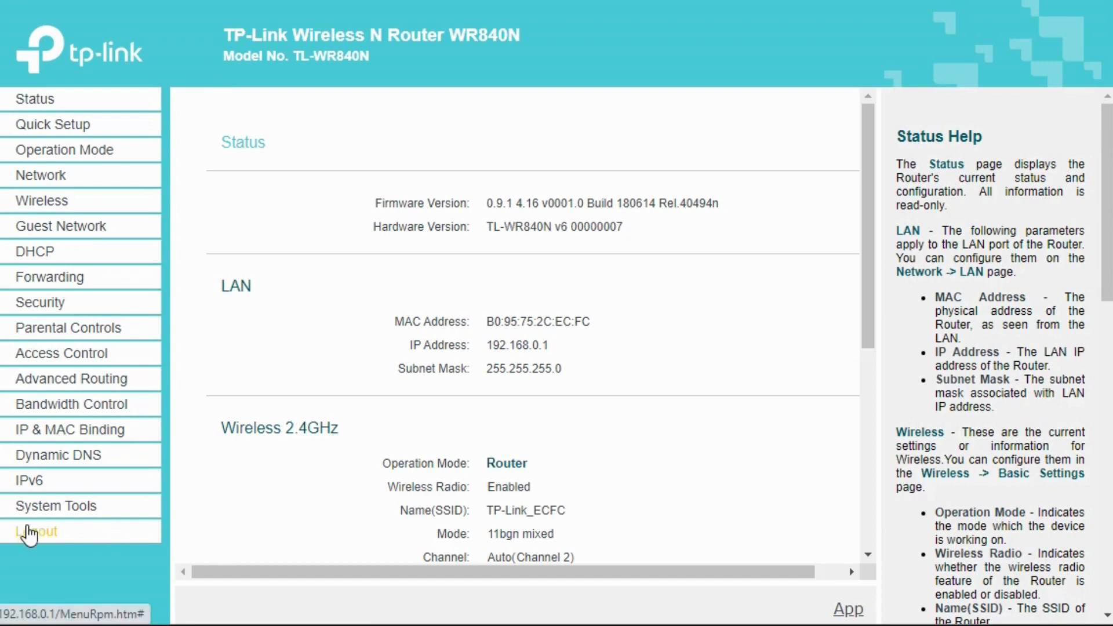
pyautogui.click(99, 533)
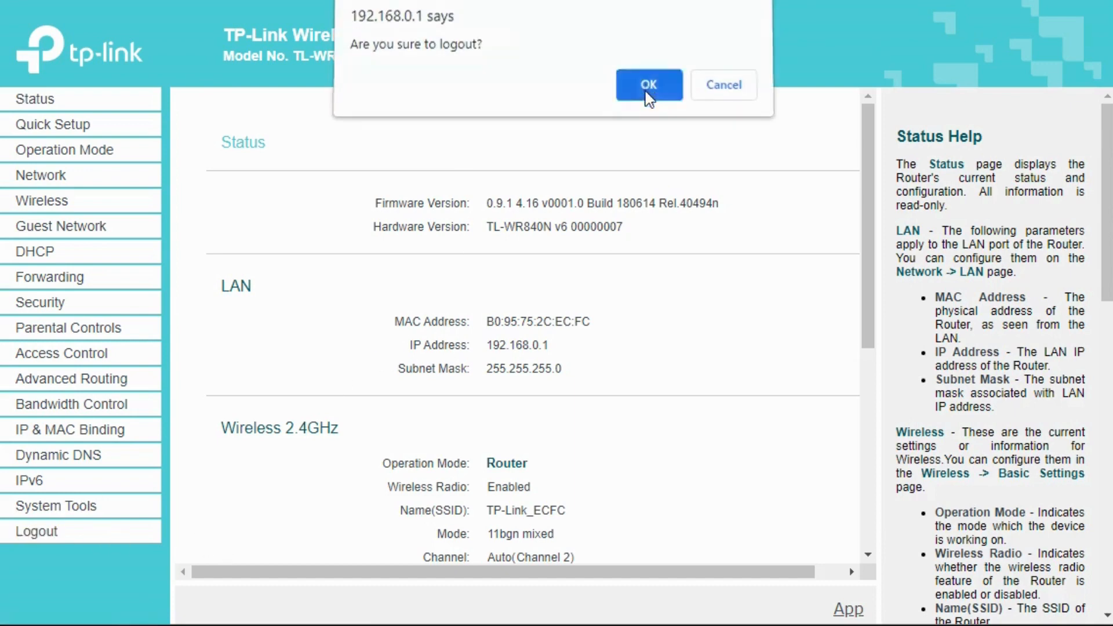
pyautogui.click(648, 93)
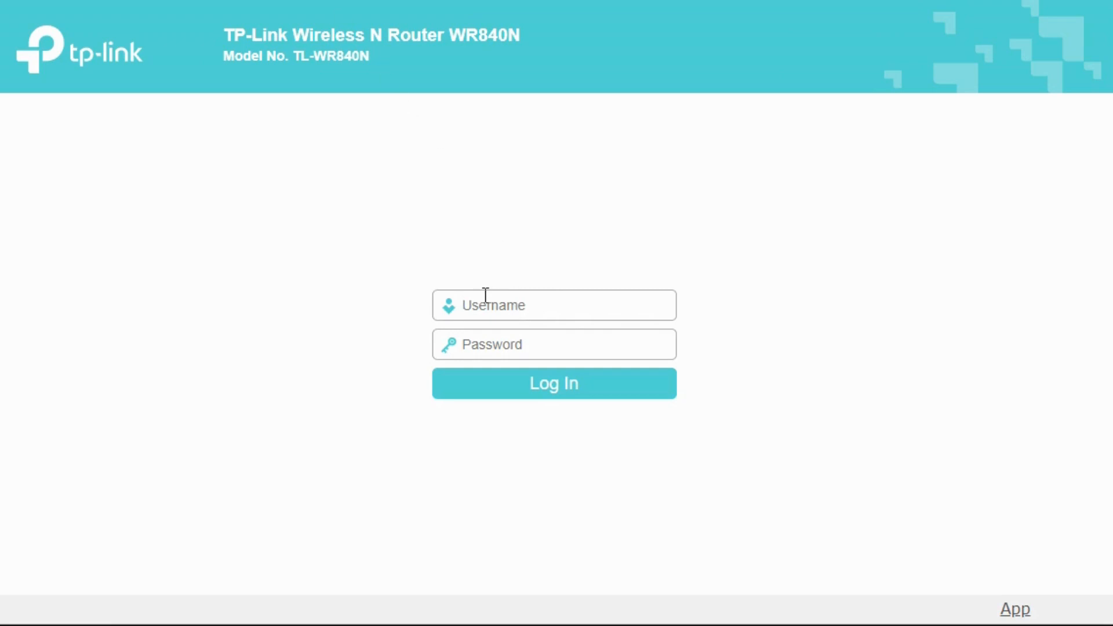
pyautogui.write('192.168.1.1')
pyautogui.moveTo(524, 308); pyautogui.dragTo(519, 306)
pyautogui.click(533, 309)
pyautogui.moveTo(528, 306); pyautogui.dragTo(423, 300)
pyautogui.click(519, 305)
pyautogui.click(518, 306)
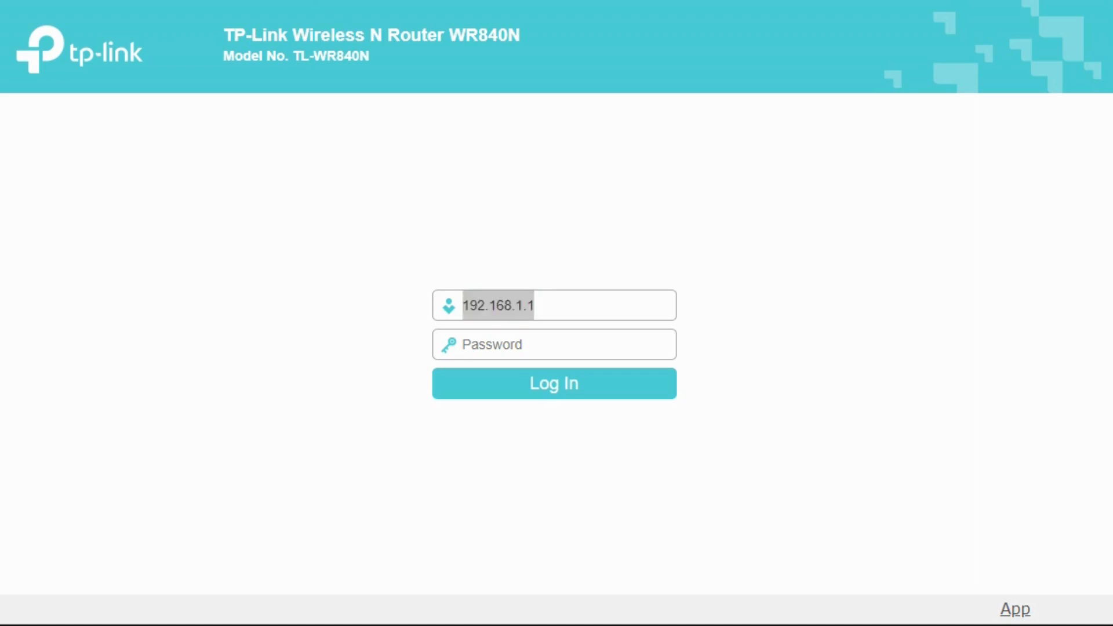
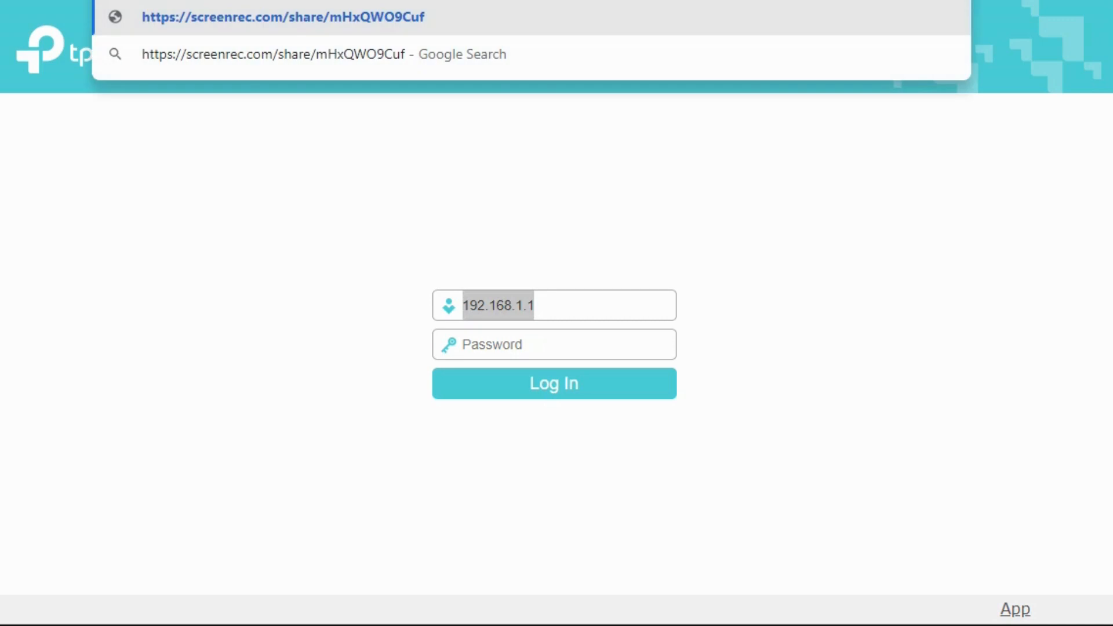
# Step: Load the router's login page at the address 192.168.0.1
pyautogui.write('192.169')
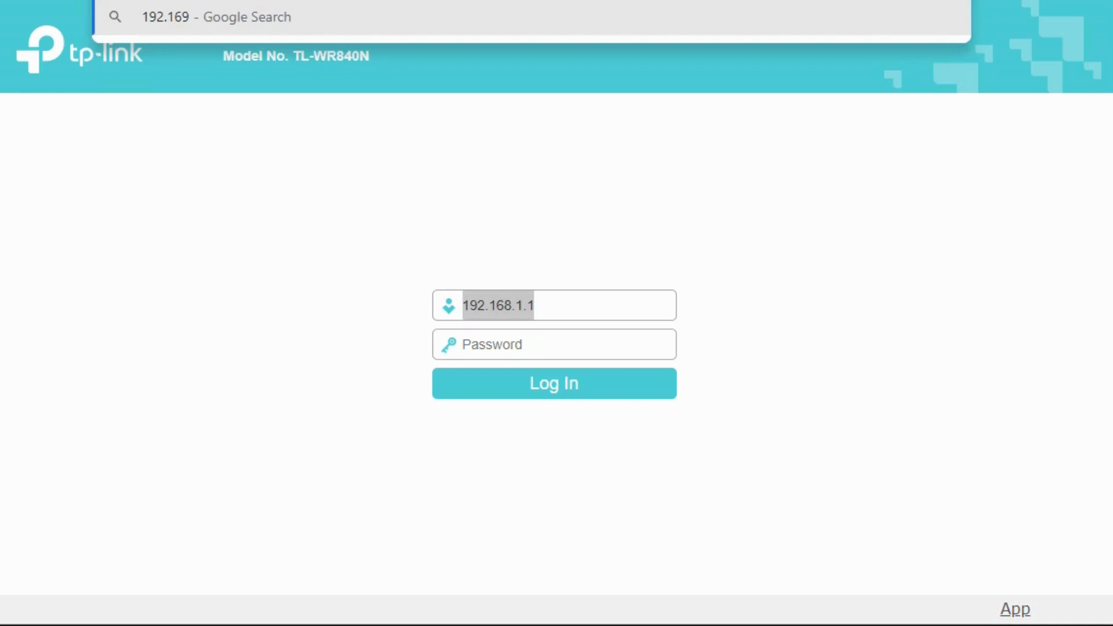
pyautogui.press('BackSpace')
pyautogui.write('8')
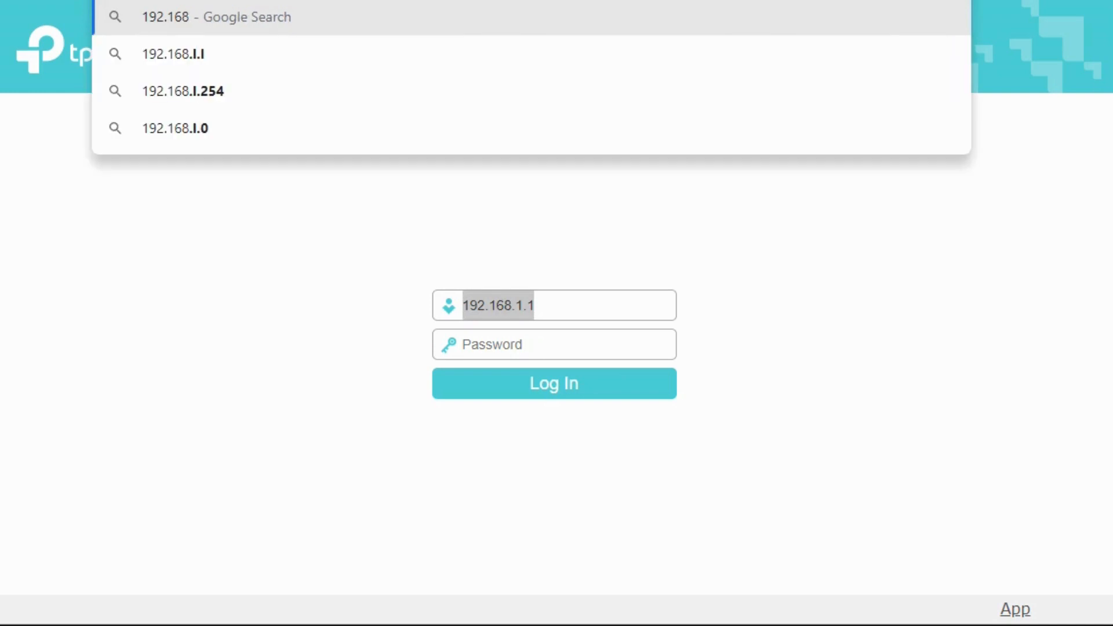
pyautogui.write('.0.1')
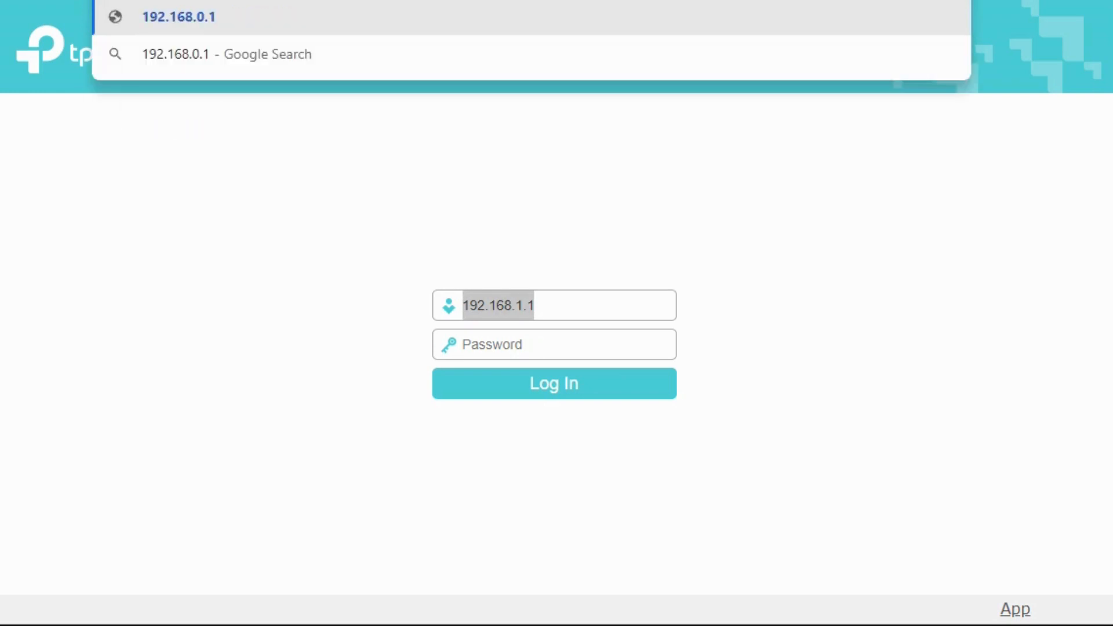
pyautogui.press('Return')
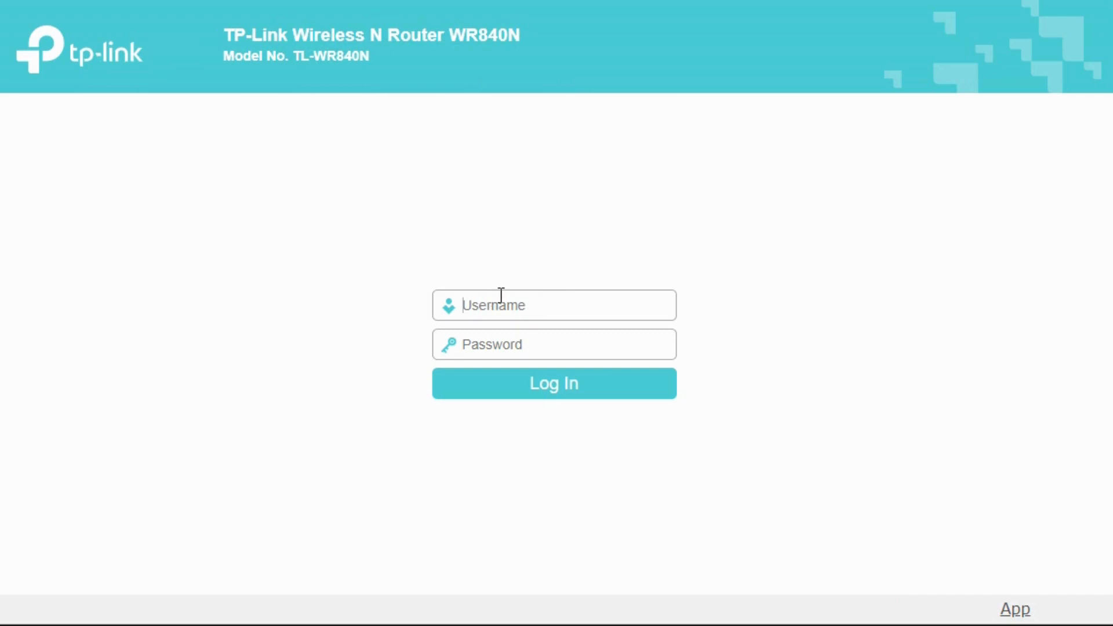
# Step: Log in to the router with the username admin and the account password
pyautogui.write('admin')
pyautogui.press('Tab')
pyautogui.write('admin')
pyautogui.click(527, 395)
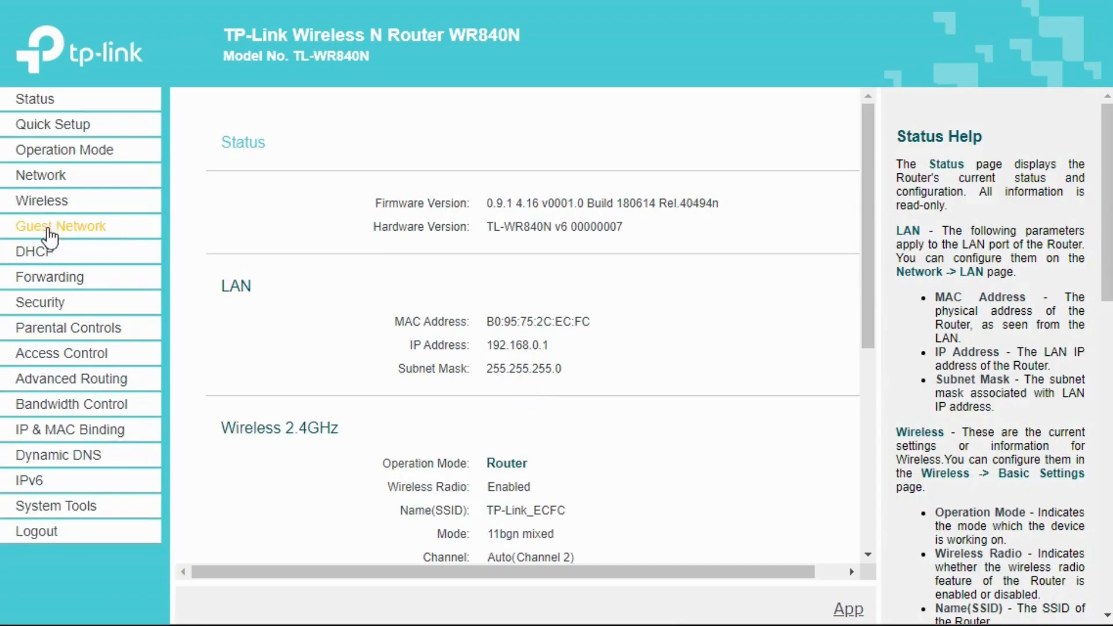
# Step: Check the wireless network name in the basic settings and the wireless password in the Wireless Security settings
pyautogui.click(42, 208)
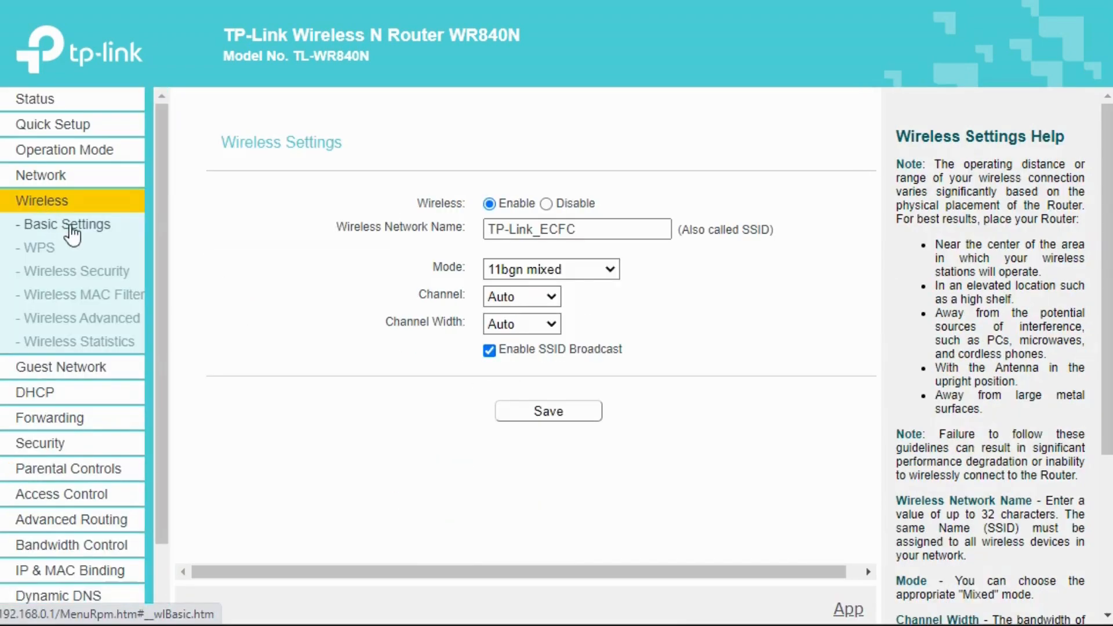
pyautogui.moveTo(591, 230); pyautogui.dragTo(395, 255)
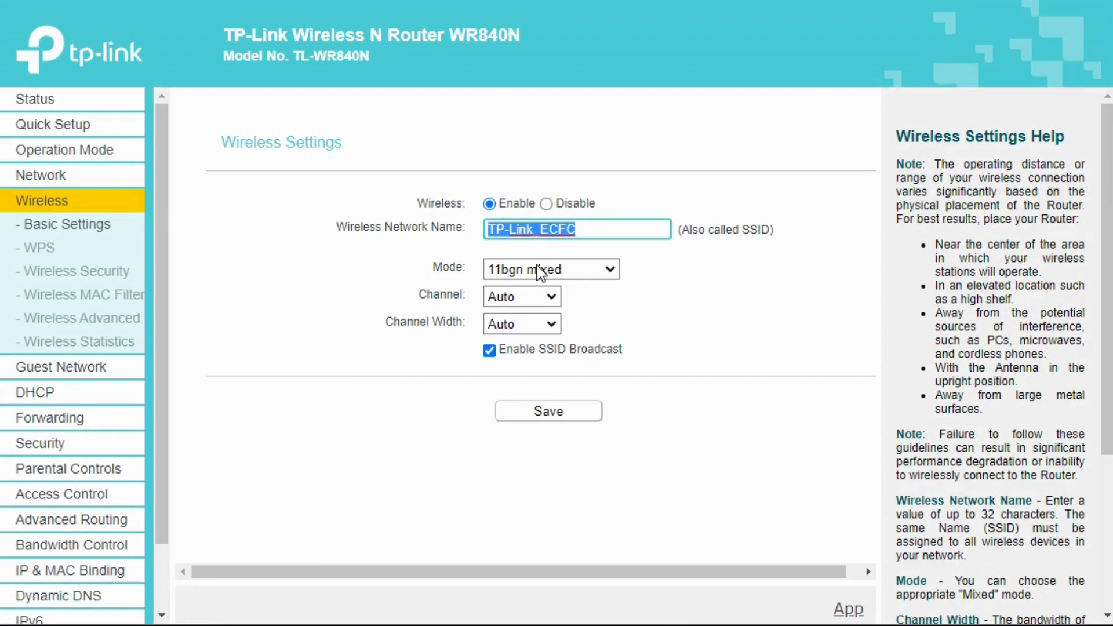
pyautogui.click(64, 276)
pyautogui.moveTo(574, 372); pyautogui.dragTo(428, 388)
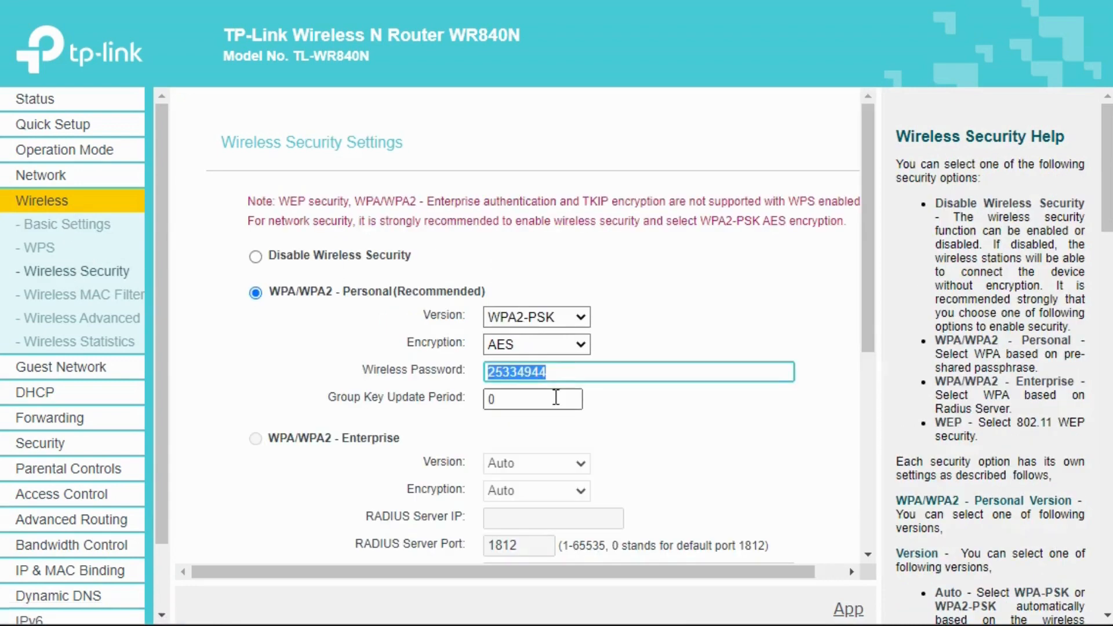
pyautogui.click(562, 373)
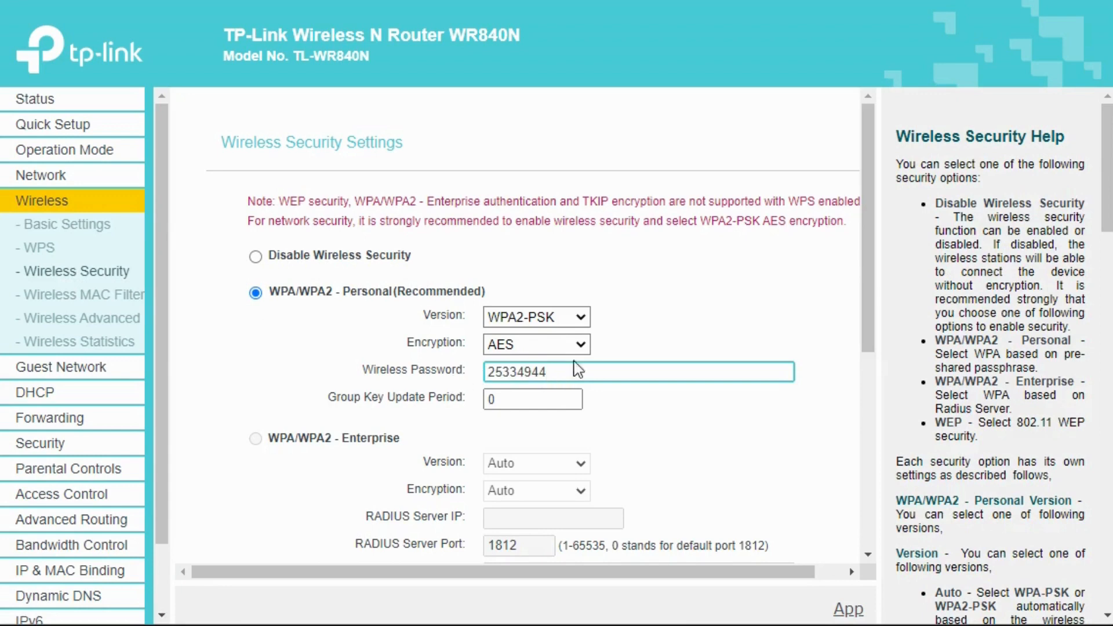
pyautogui.moveTo(606, 364); pyautogui.dragTo(473, 381)
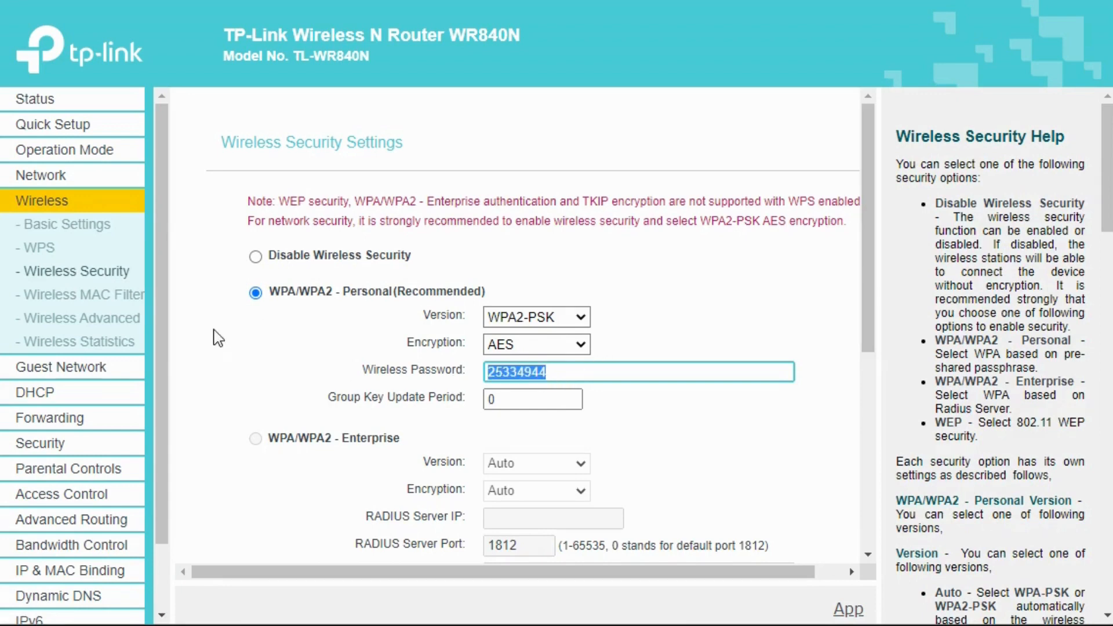
pyautogui.click(228, 333)
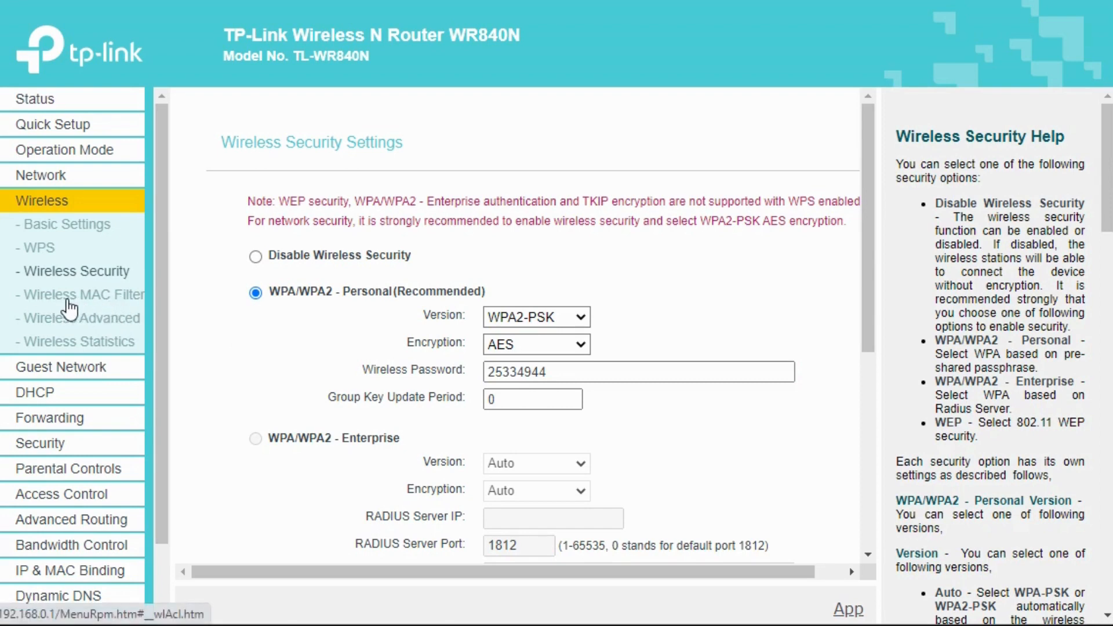
# Step: Add and save a Wireless MAC Filtering entry for C4:D9:87:DA:80:36, with the device owner's first name as the description
pyautogui.click(69, 302)
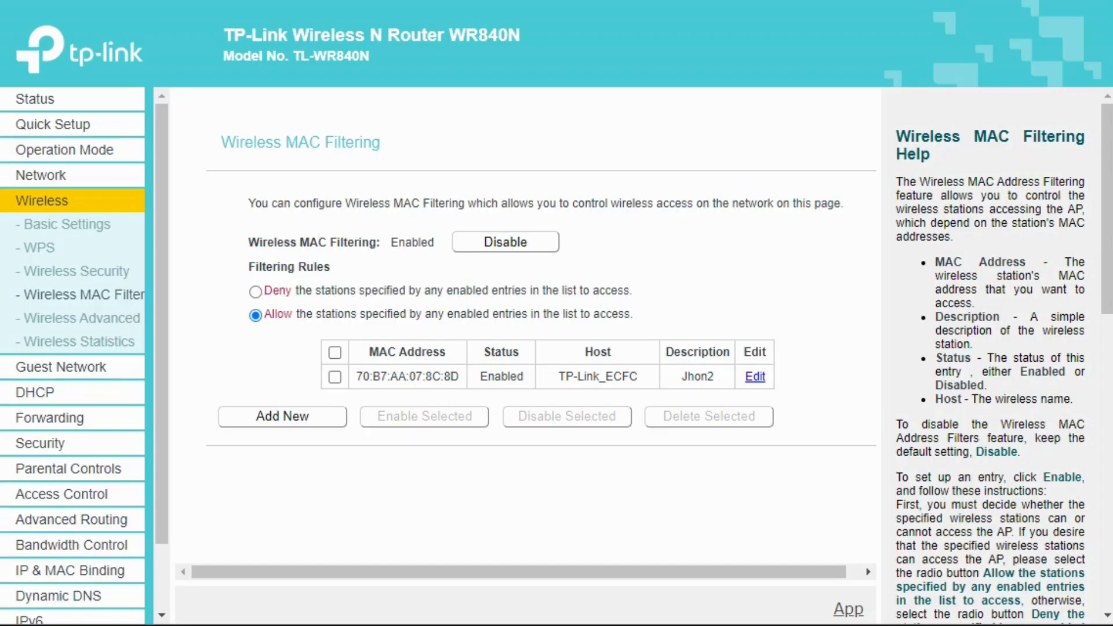
pyautogui.click(285, 421)
pyautogui.click(556, 234)
pyautogui.write('C4:D9:87:DA:80:36')
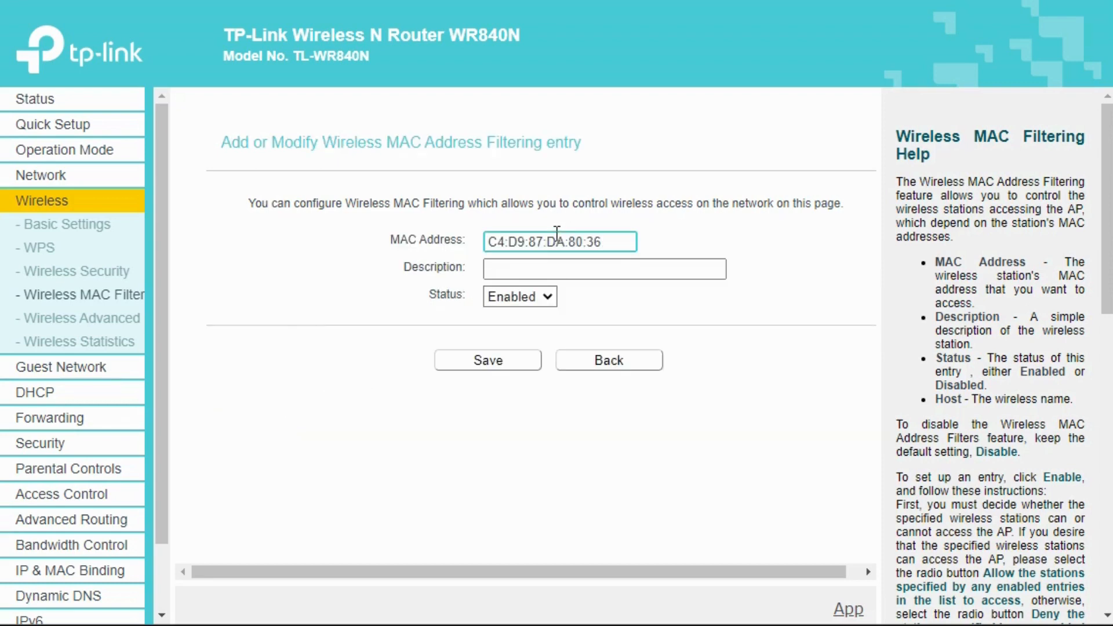
pyautogui.click(525, 271)
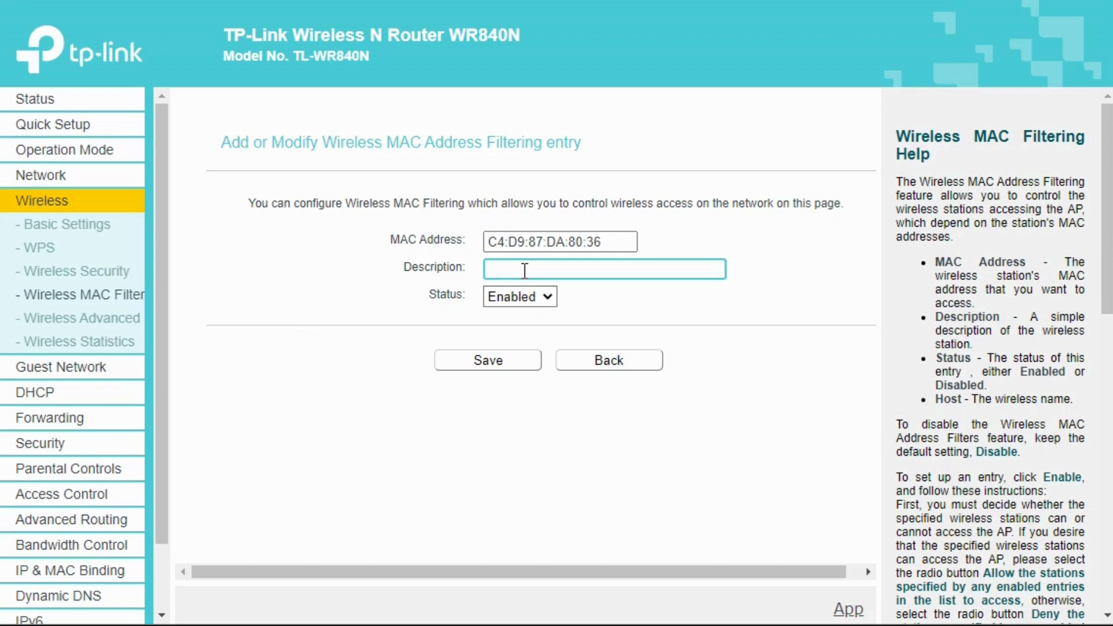
pyautogui.write('Jhon')
pyautogui.click(497, 357)
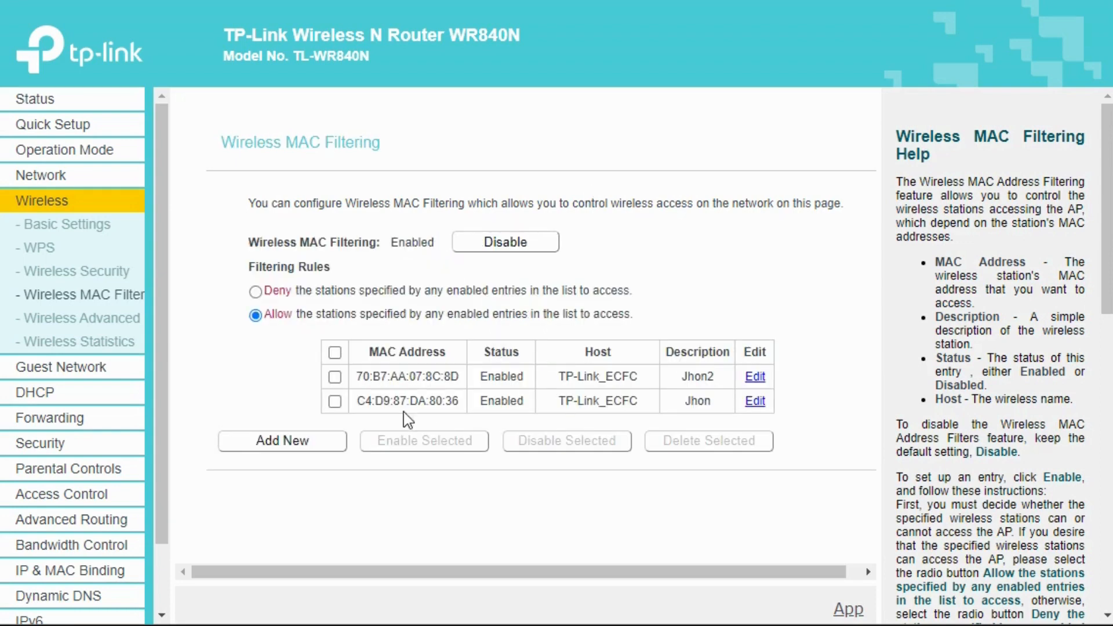